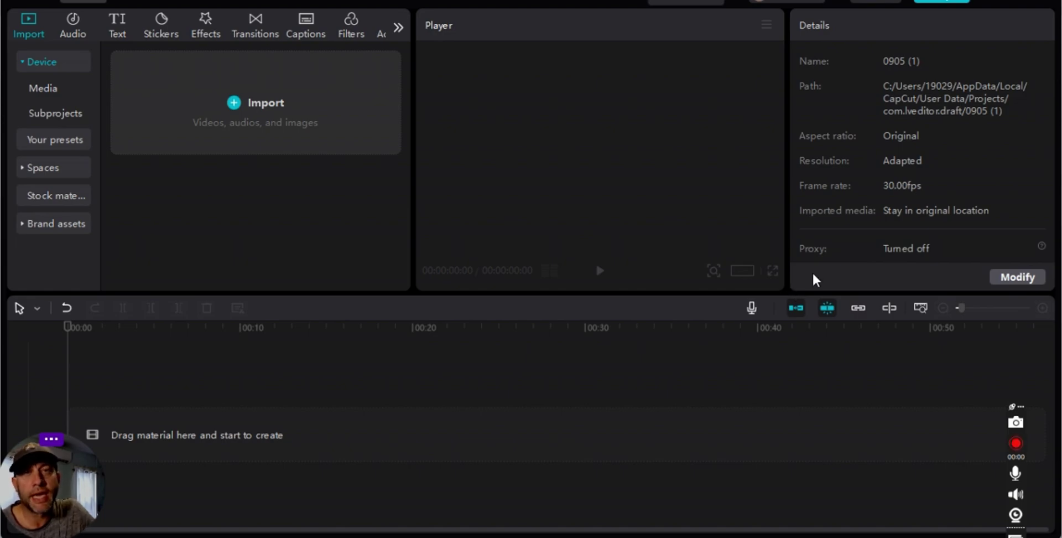
# Step: Import the newest webcam recording, WIN_20240906_14_59_01_Pro.mp4, from Camera Roll
pyautogui.click(278, 117)
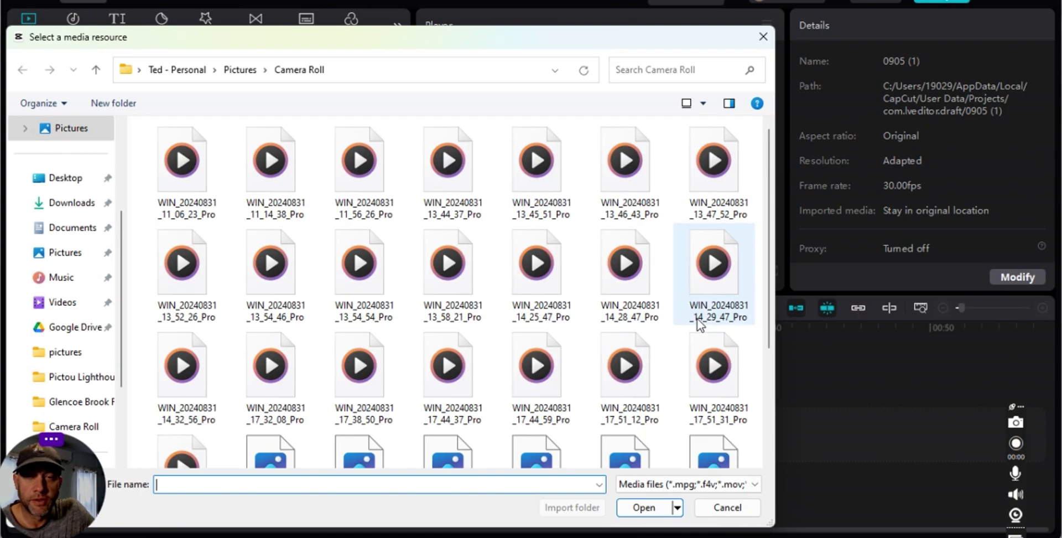
pyautogui.scroll(-3, 747, 341)
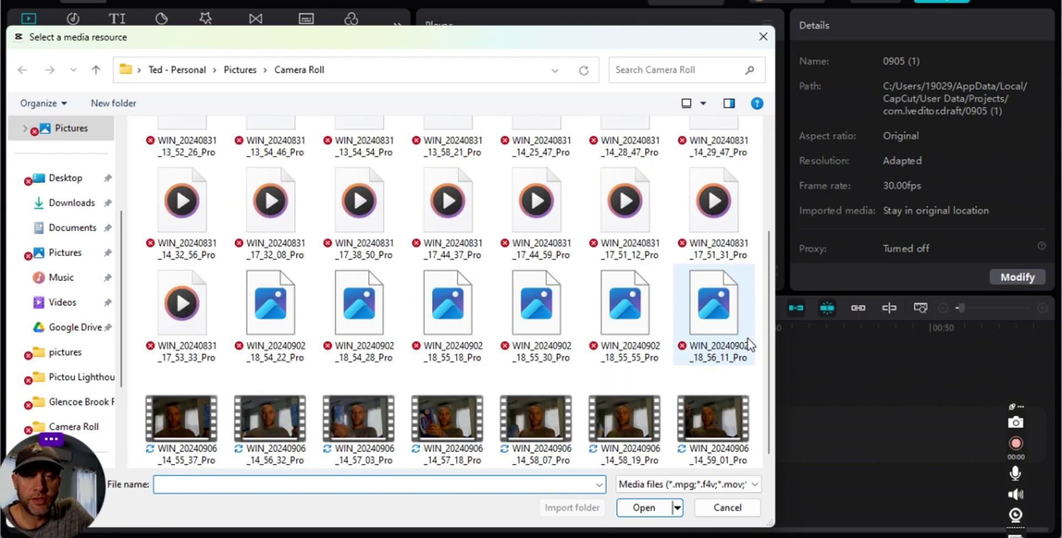
pyautogui.click(735, 412)
pyautogui.click(663, 508)
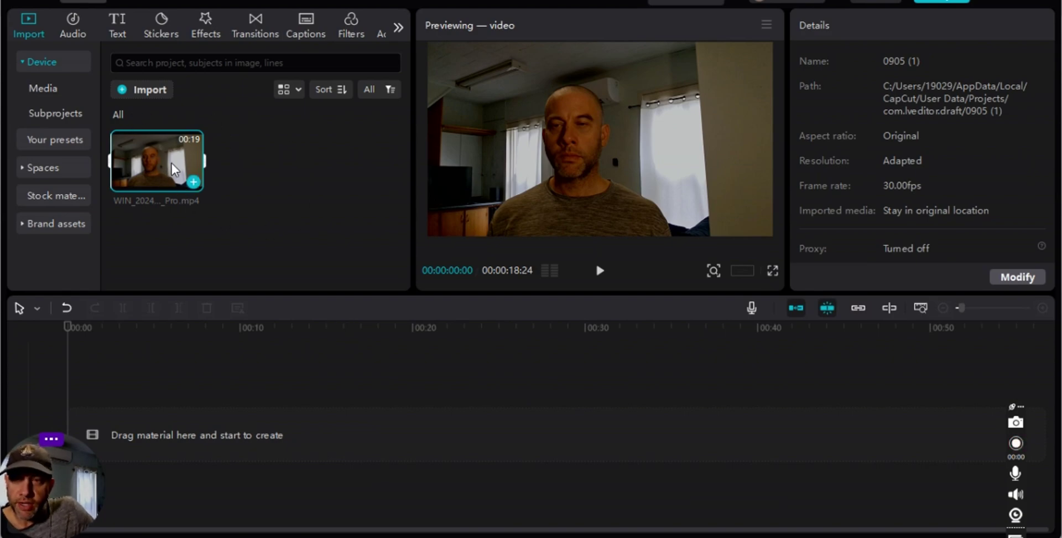
# Step: Add the webcam clip to the timeline and move the playhead to 00:00:05:00
pyautogui.click(194, 182)
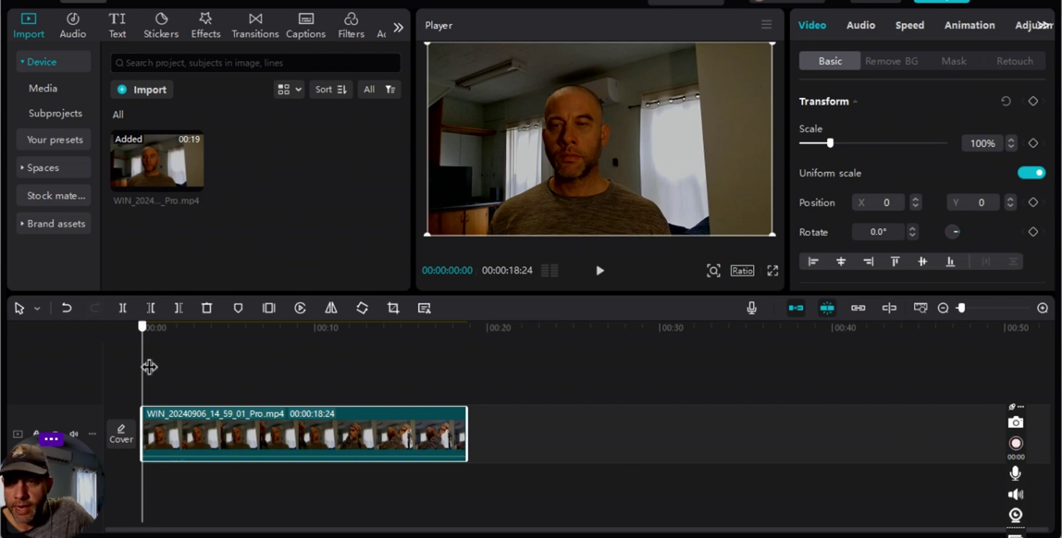
pyautogui.moveTo(147, 365); pyautogui.dragTo(222, 368)
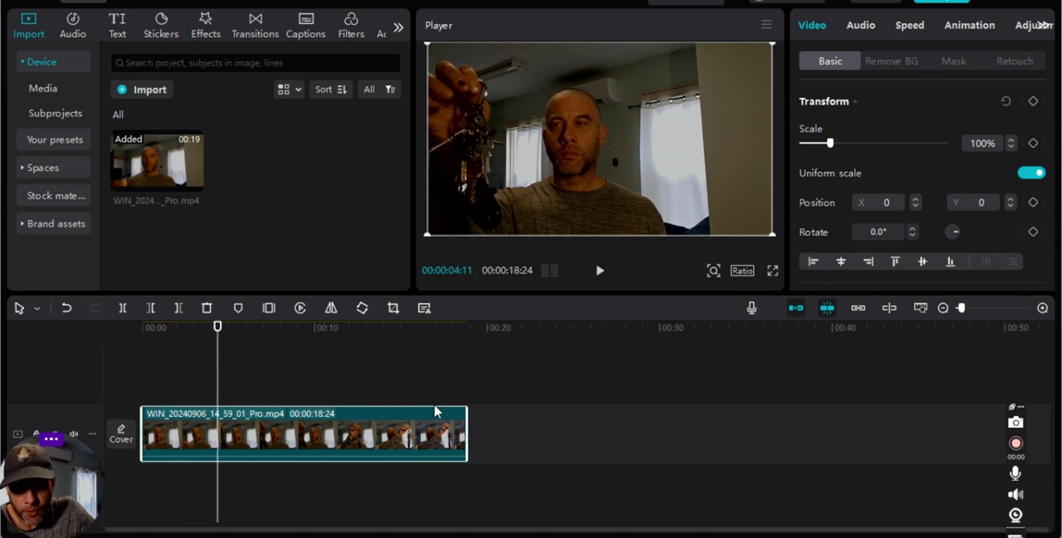
pyautogui.moveTo(224, 364); pyautogui.dragTo(230, 360)
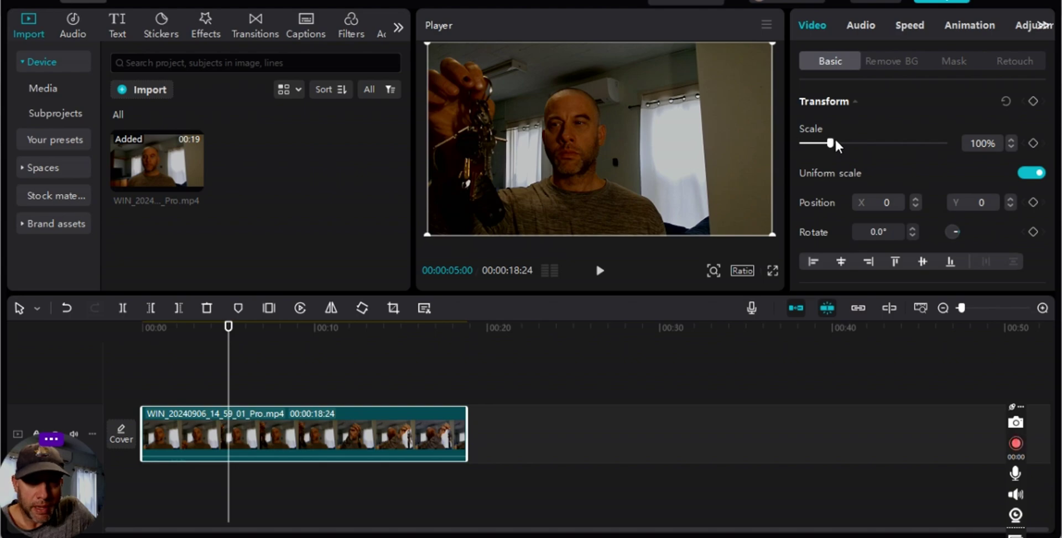
# Step: Reset the clip's Scale to 100%
pyautogui.moveTo(832, 142)
pyautogui.mouseDown()
pyautogui.moveTo(881, 133)
pyautogui.moveTo(830, 142)
pyautogui.mouseUp()
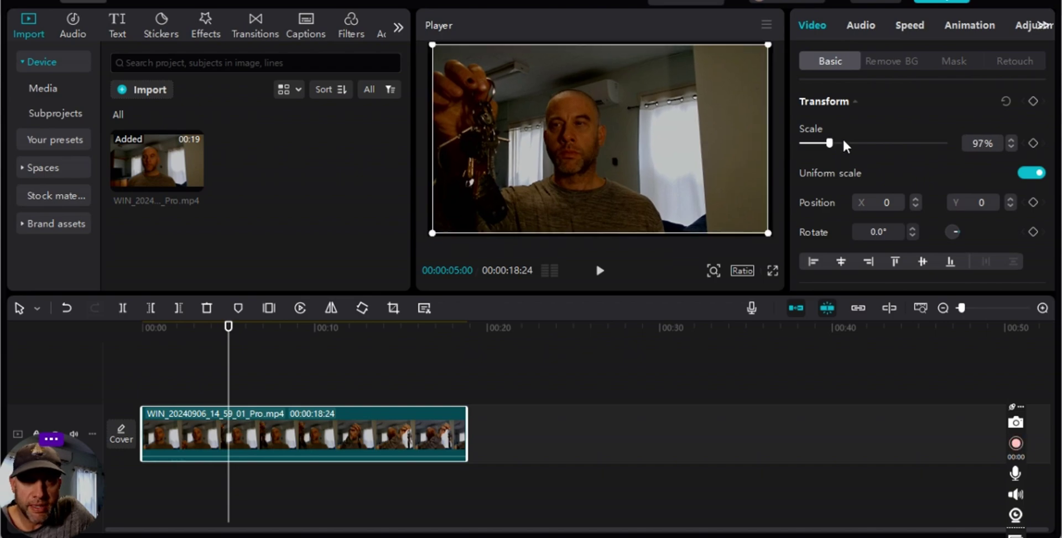
pyautogui.click(1011, 139)
pyautogui.click(1011, 139)
pyautogui.click(1010, 140)
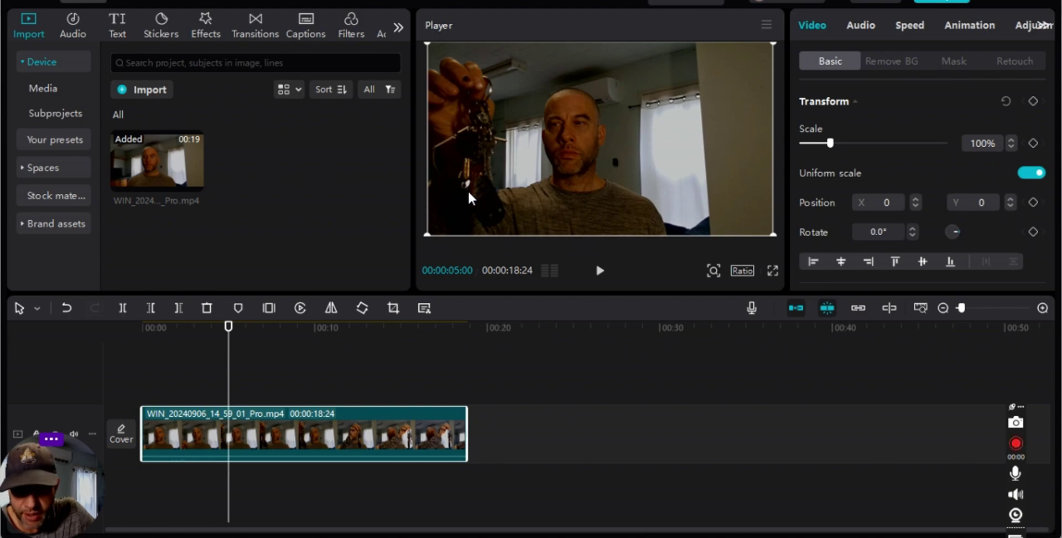
# Step: Set Scale and Position keyframes at 5 seconds, holding 100% and 0,0
pyautogui.click(1033, 142)
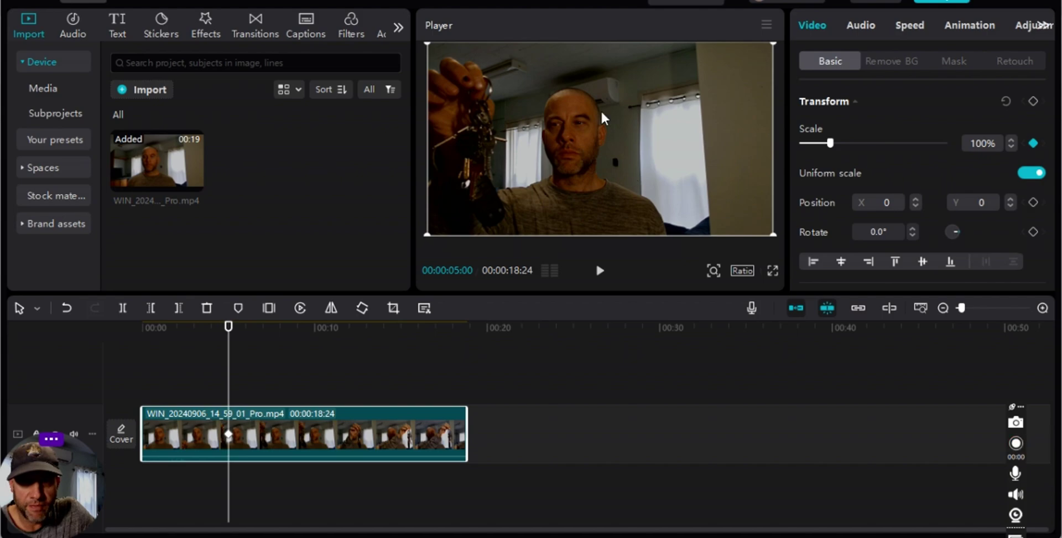
pyautogui.click(1033, 201)
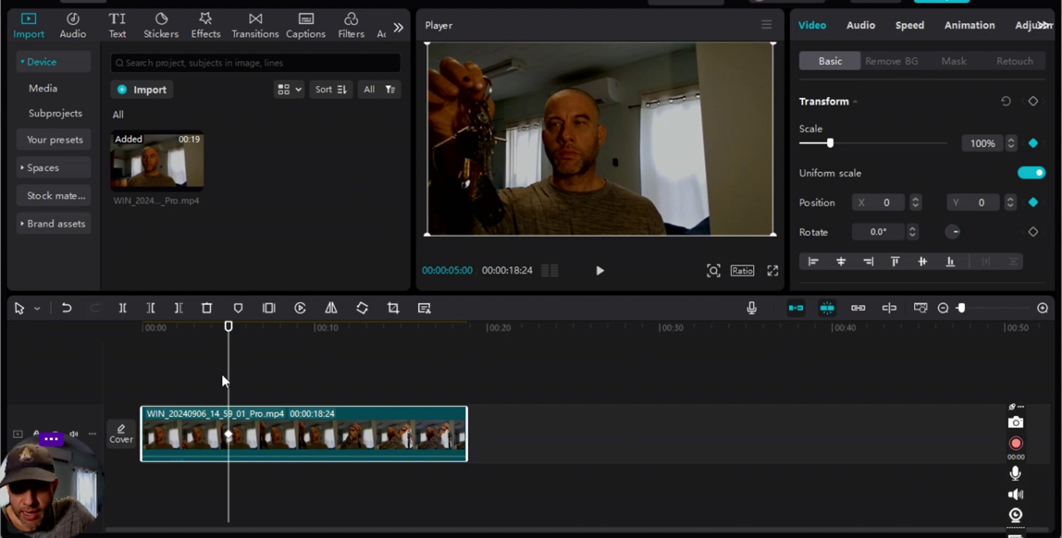
pyautogui.moveTo(235, 384); pyautogui.dragTo(245, 383)
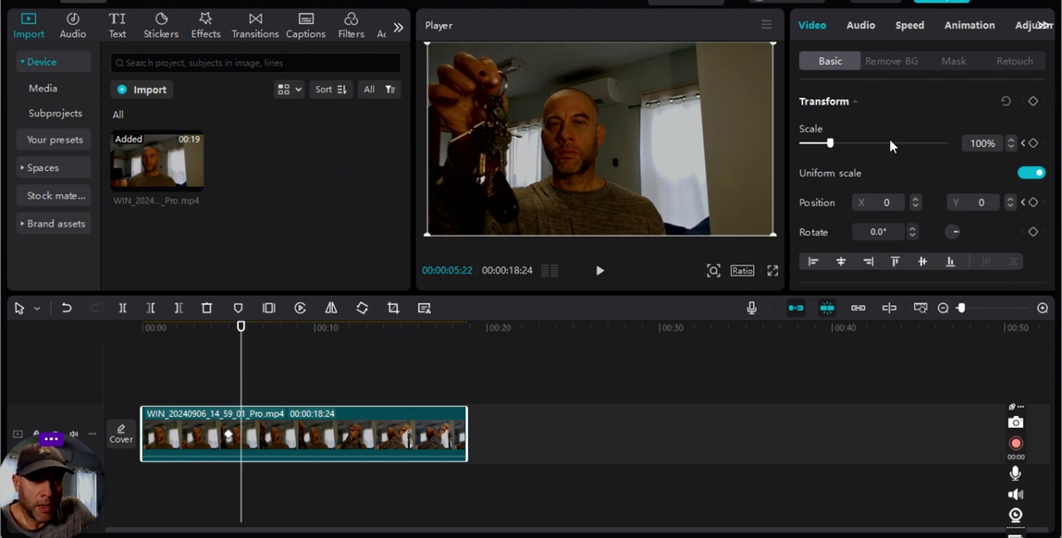
# Step: Keyframe a 294% zoom at 00:00:05:22, positioned at 2945,1788 on the held keys
pyautogui.click(1033, 143)
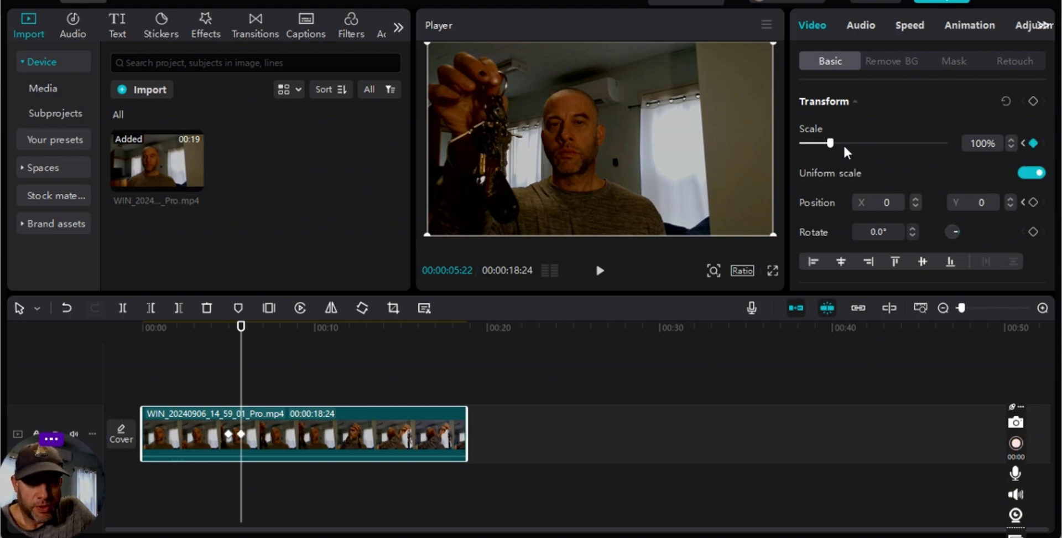
pyautogui.moveTo(833, 139); pyautogui.dragTo(887, 138)
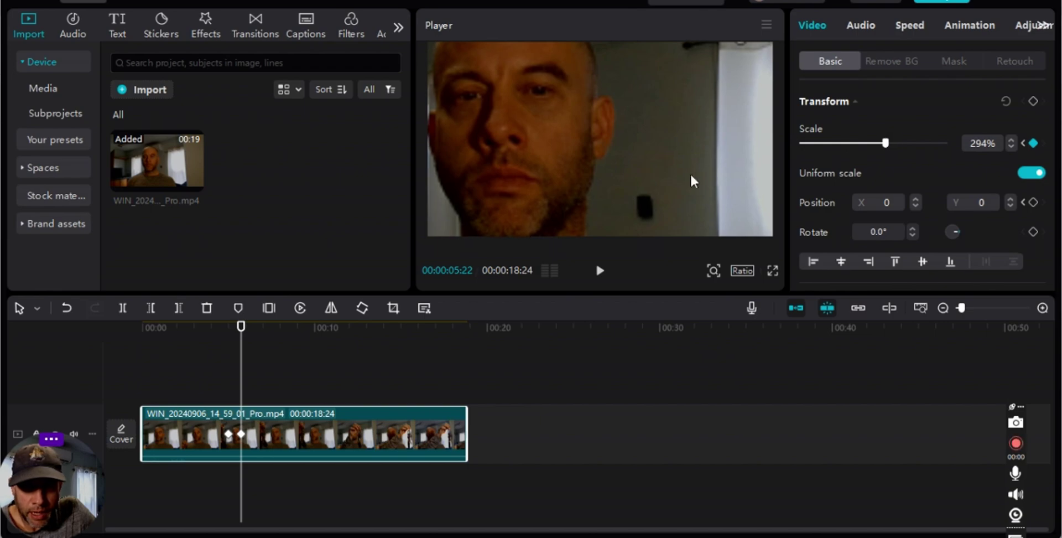
pyautogui.moveTo(653, 115)
pyautogui.mouseDown()
pyautogui.moveTo(486, 191)
pyautogui.moveTo(597, 116)
pyautogui.moveTo(582, 125)
pyautogui.moveTo(642, 120)
pyautogui.moveTo(645, 138)
pyautogui.moveTo(647, 128)
pyautogui.mouseUp()
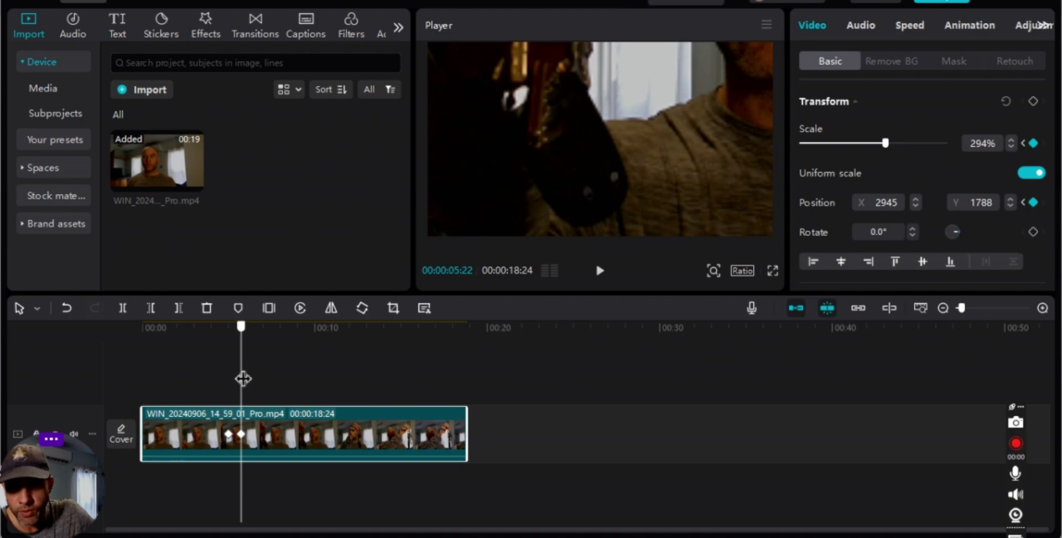
pyautogui.moveTo(244, 379); pyautogui.dragTo(128, 372)
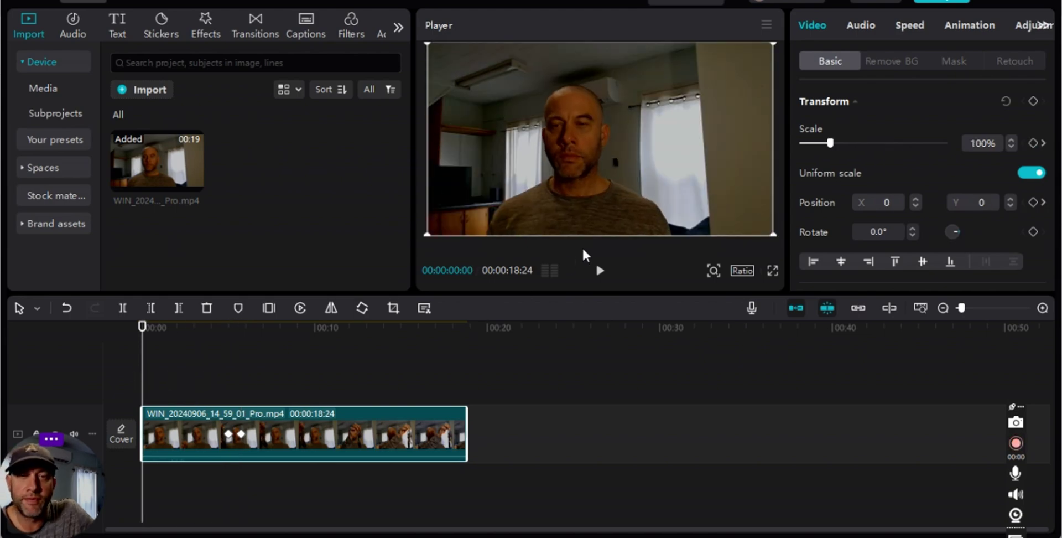
pyautogui.click(599, 271)
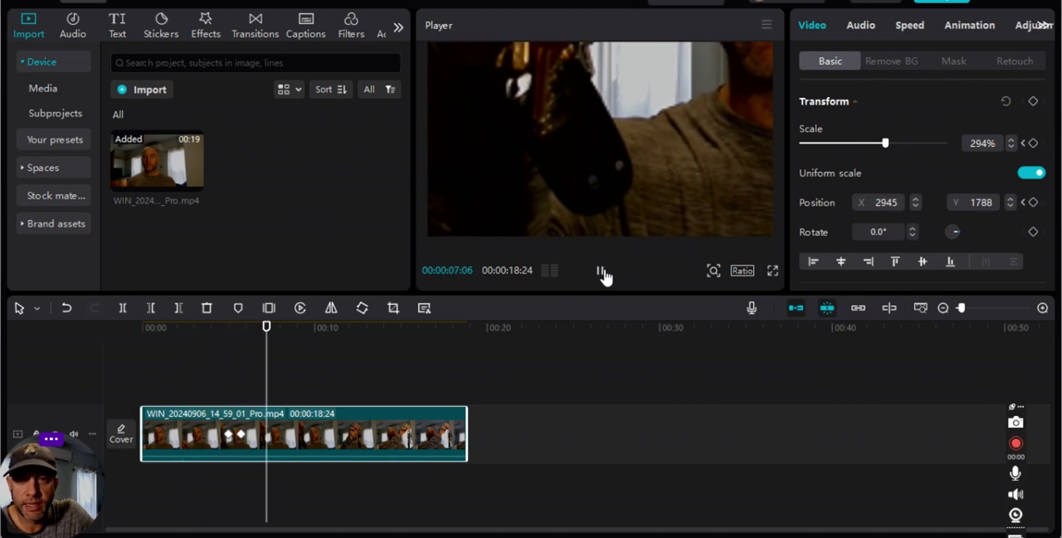
pyautogui.click(601, 270)
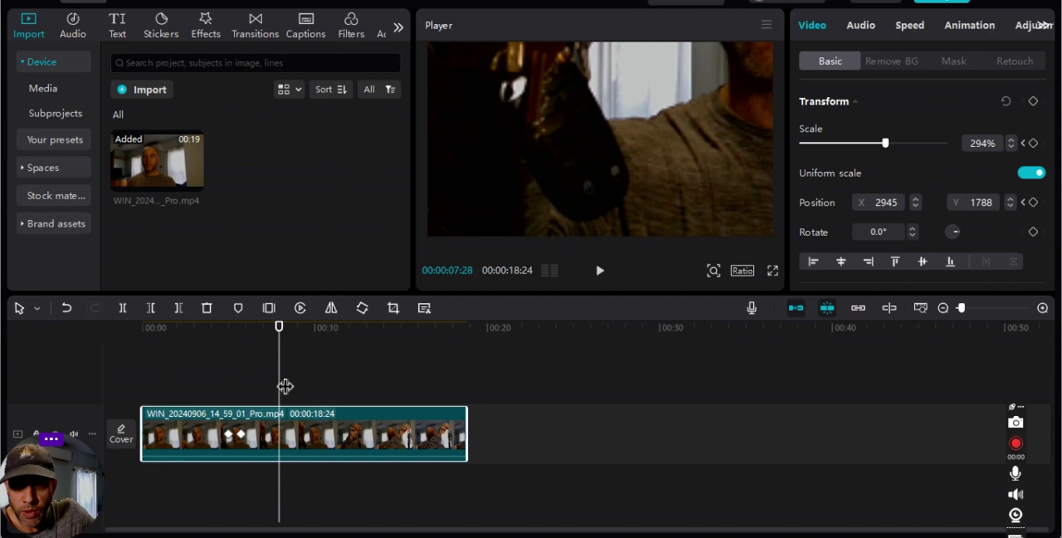
pyautogui.moveTo(279, 386)
pyautogui.mouseDown()
pyautogui.moveTo(242, 387)
pyautogui.moveTo(275, 389)
pyautogui.mouseUp()
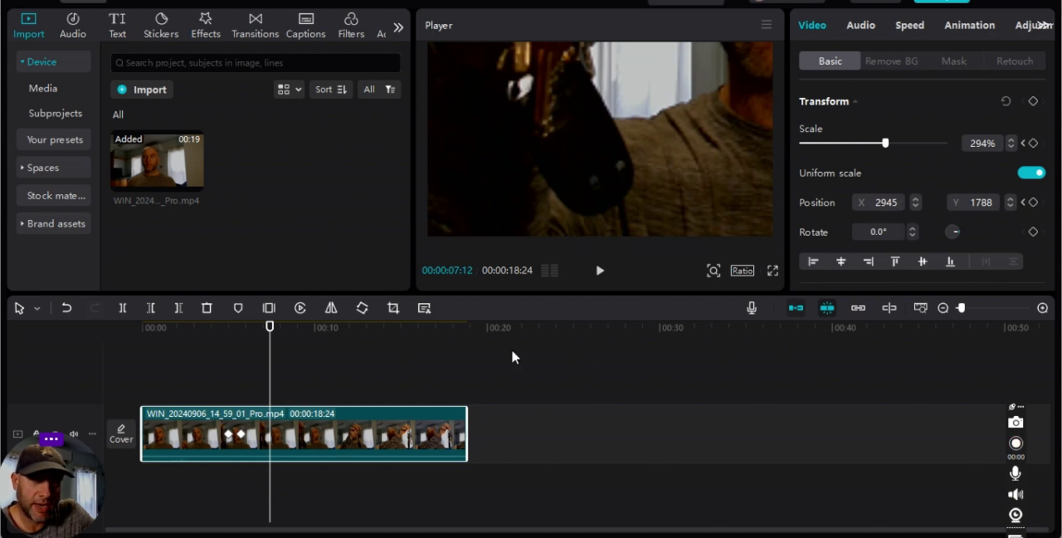
# Step: Add Scale and Position keyframes at 00:00:06:24 holding the 294% zoom on the keys
pyautogui.click(271, 381)
pyautogui.moveTo(274, 380); pyautogui.dragTo(243, 386)
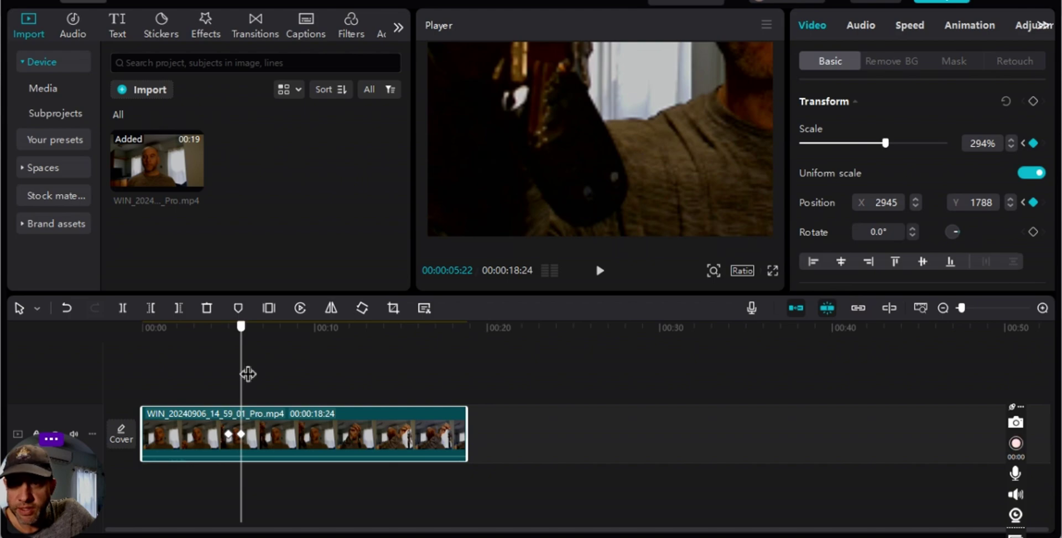
pyautogui.moveTo(248, 374); pyautogui.dragTo(265, 374)
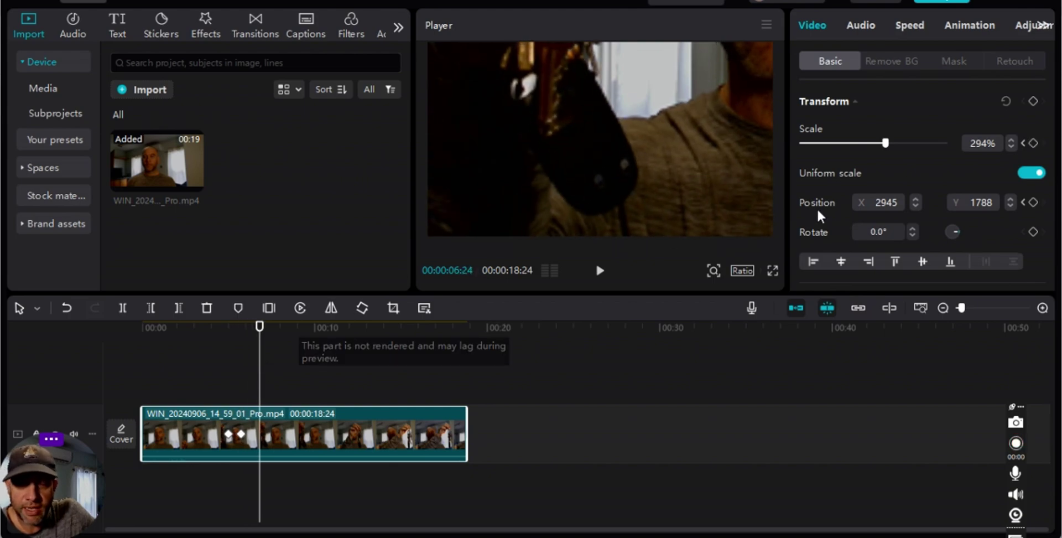
pyautogui.click(1032, 142)
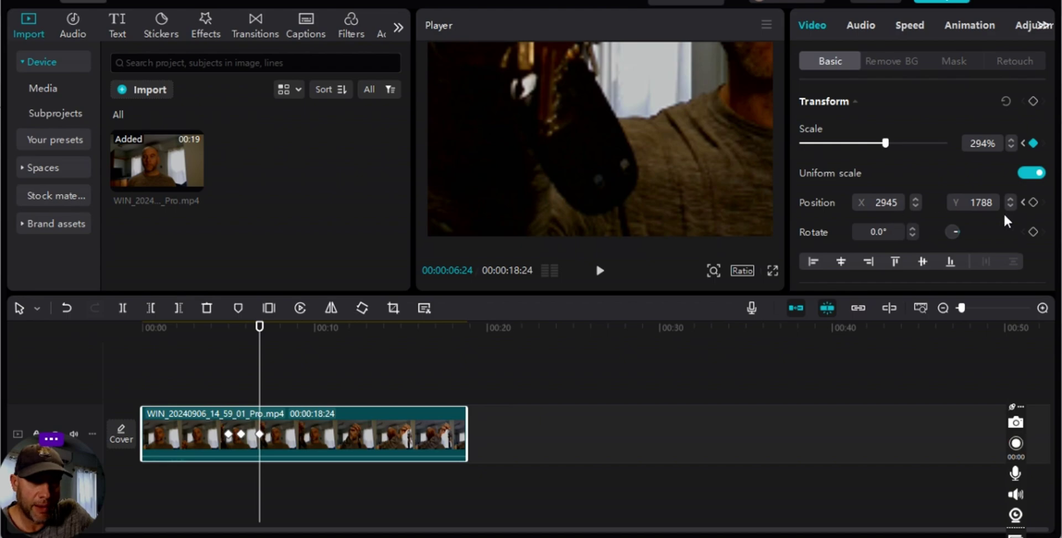
pyautogui.click(1032, 201)
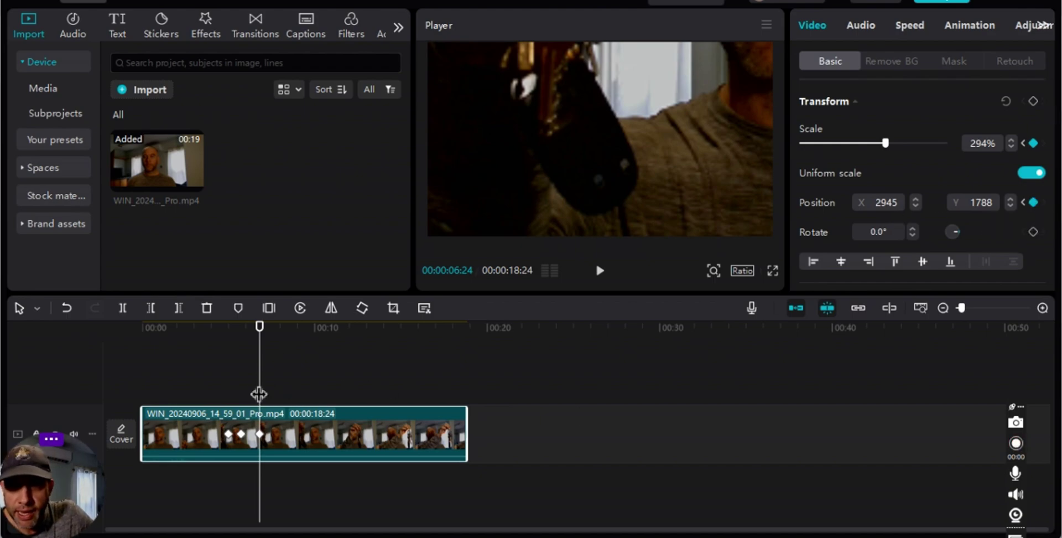
pyautogui.moveTo(267, 387); pyautogui.dragTo(276, 388)
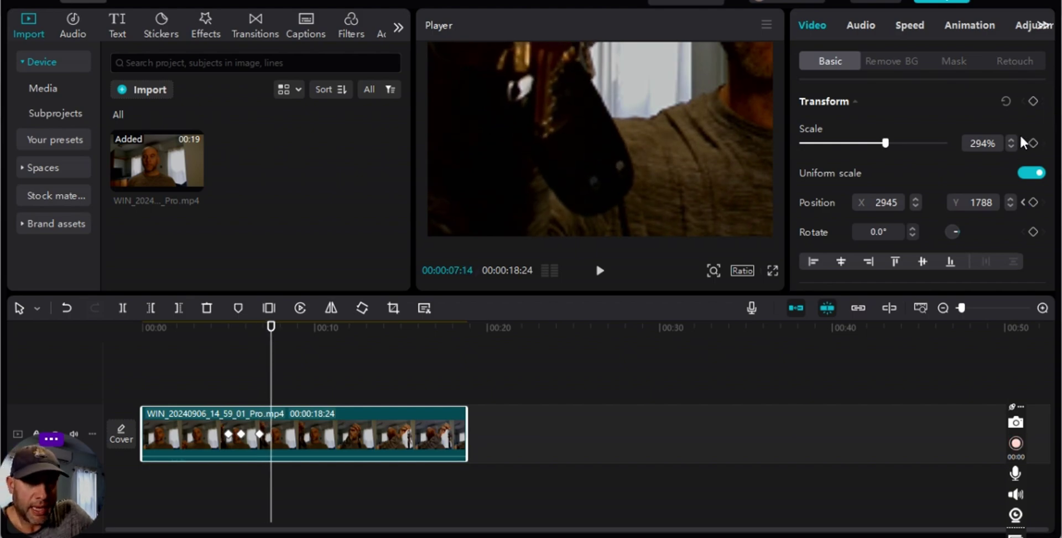
# Step: Keyframe the clip back to 100% scale at position 0,0 at 00:00:07:14
pyautogui.click(1035, 143)
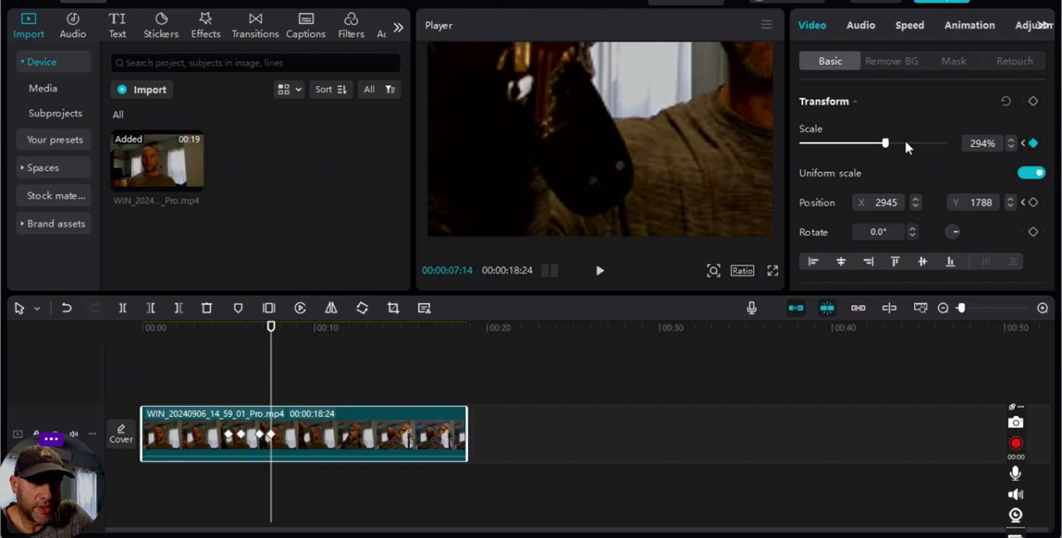
pyautogui.moveTo(889, 145); pyautogui.dragTo(829, 143)
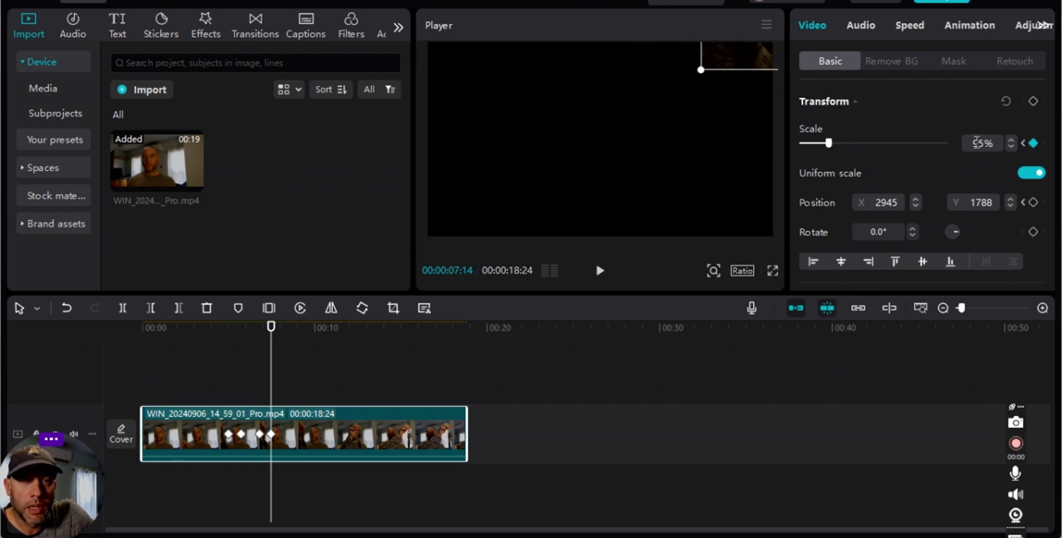
pyautogui.click(1010, 140)
pyautogui.click(1010, 140)
pyautogui.click(1010, 141)
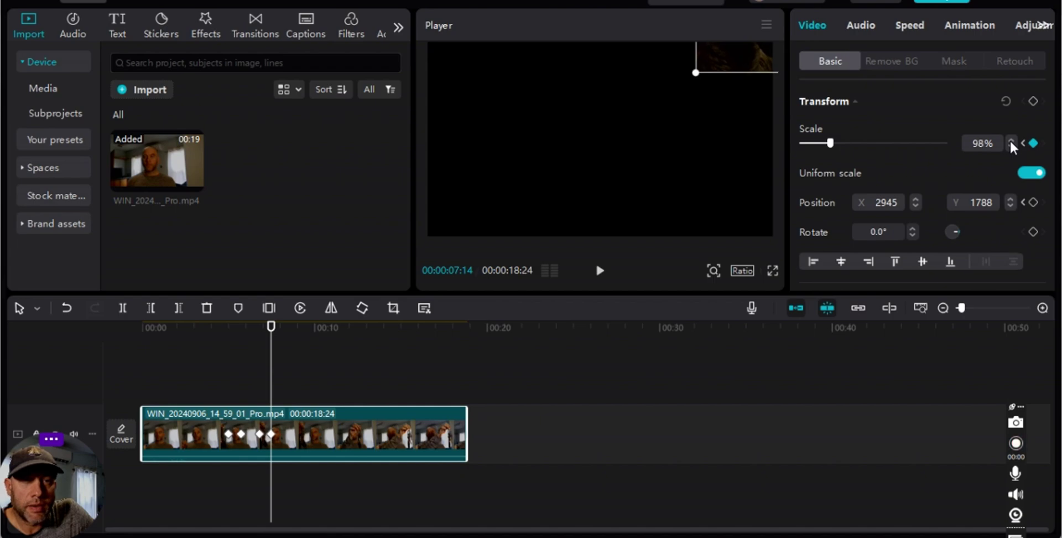
pyautogui.click(1010, 141)
pyautogui.click(1010, 140)
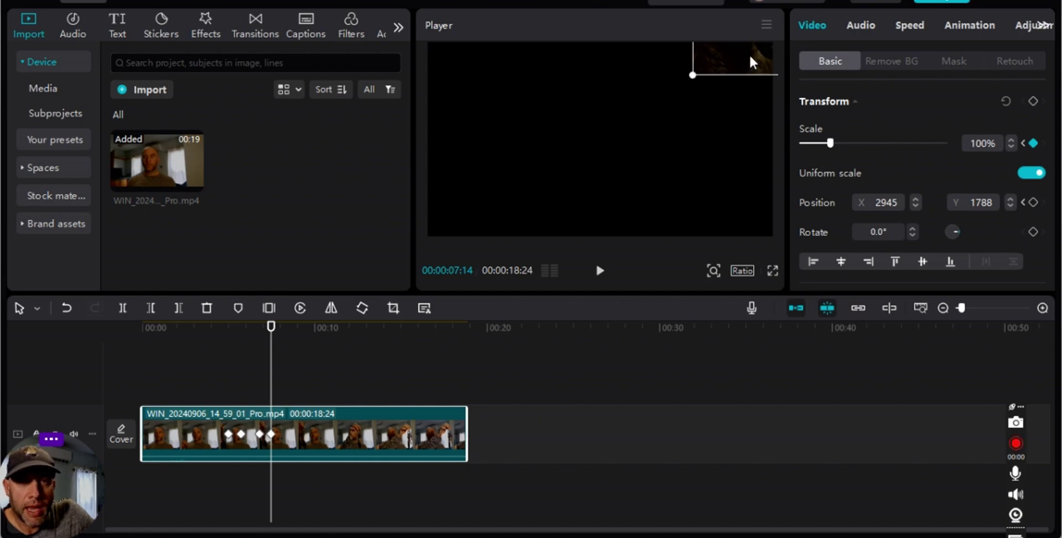
pyautogui.moveTo(749, 54); pyautogui.dragTo(526, 207)
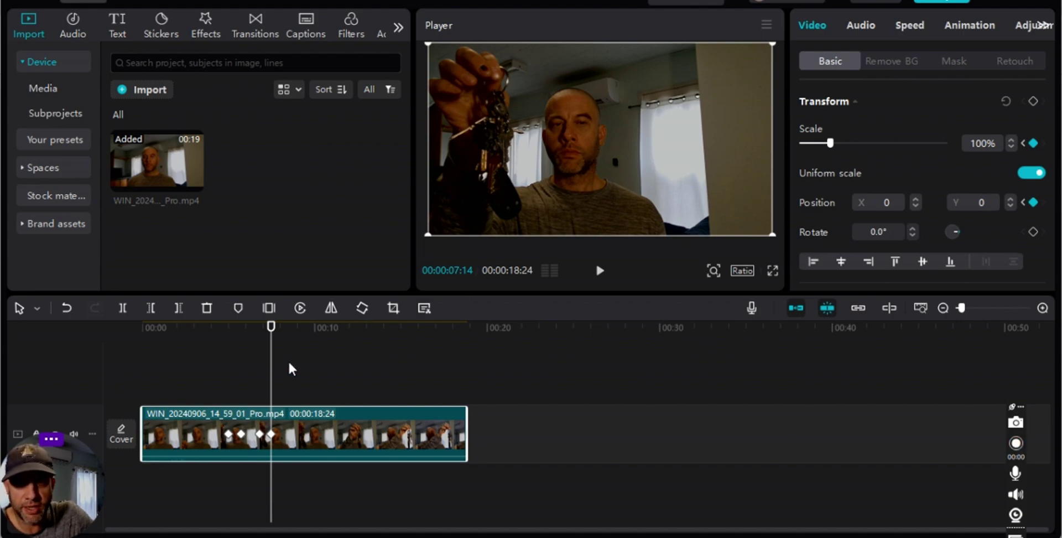
pyautogui.moveTo(276, 376); pyautogui.dragTo(135, 379)
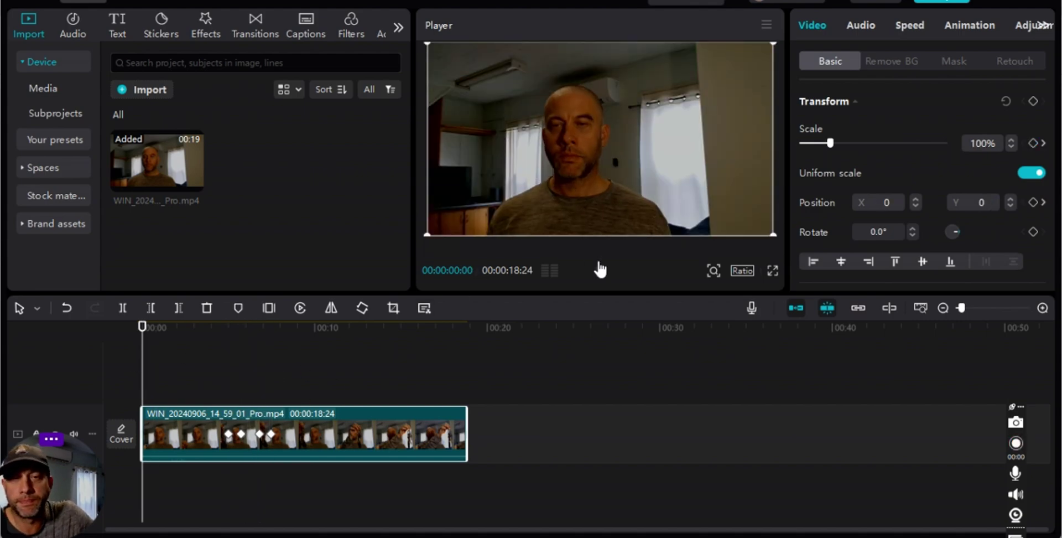
pyautogui.click(148, 375)
pyautogui.moveTo(168, 378); pyautogui.dragTo(276, 371)
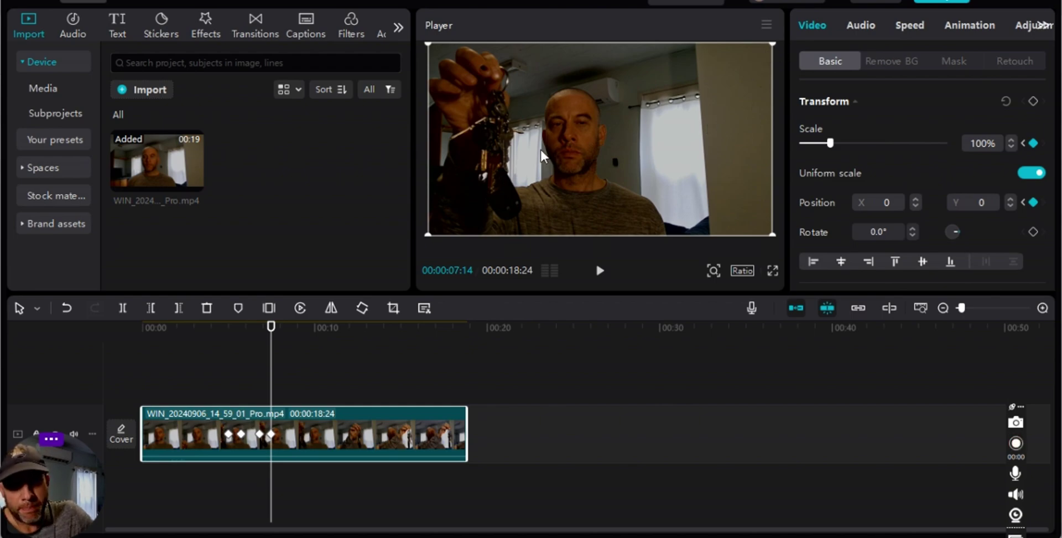
pyautogui.moveTo(551, 166)
pyautogui.mouseDown()
pyautogui.moveTo(701, 99)
pyautogui.moveTo(567, 162)
pyautogui.mouseUp()
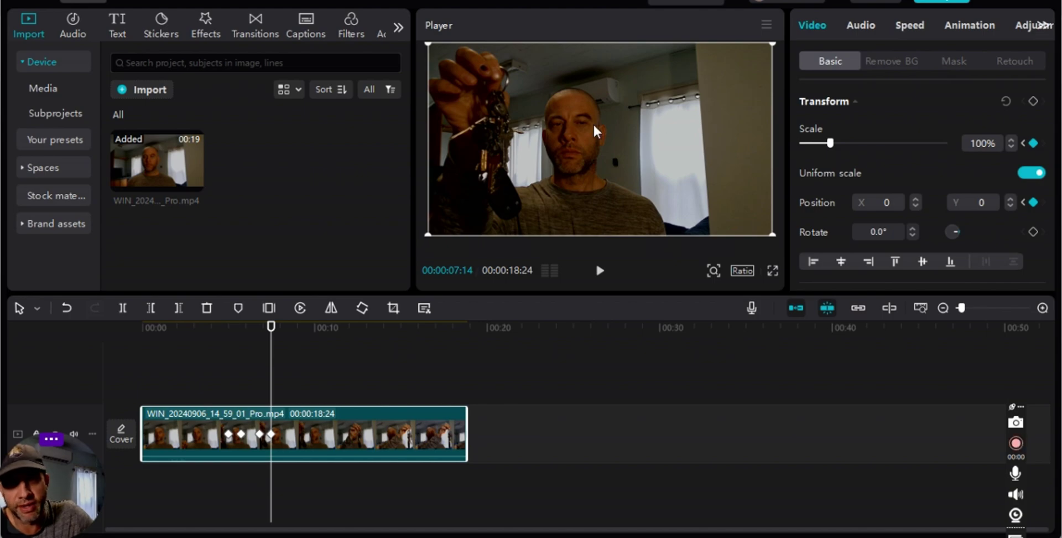
# Step: Play the clip from the start and pause at 00:00:14:03
pyautogui.click(136, 363)
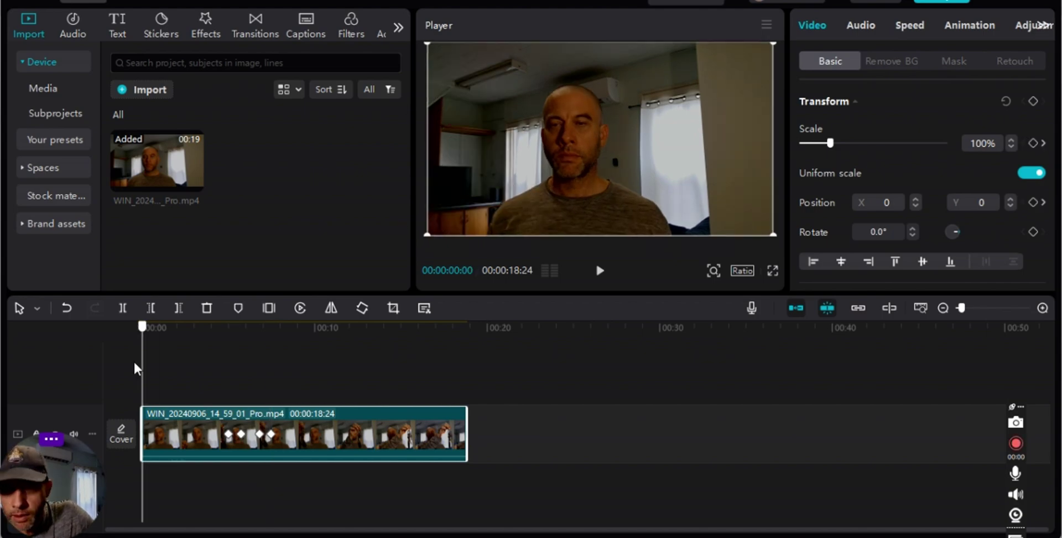
pyautogui.click(600, 270)
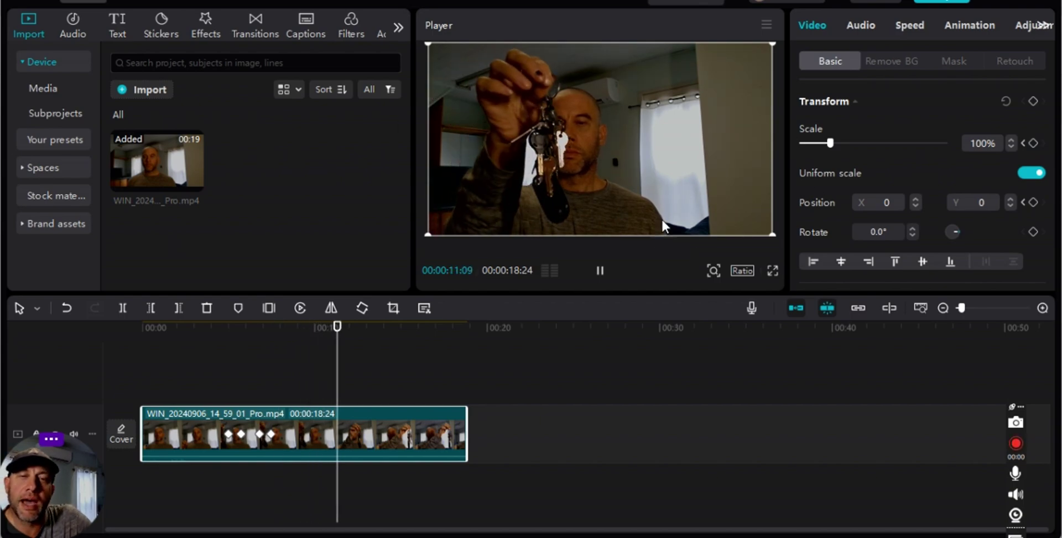
pyautogui.click(600, 273)
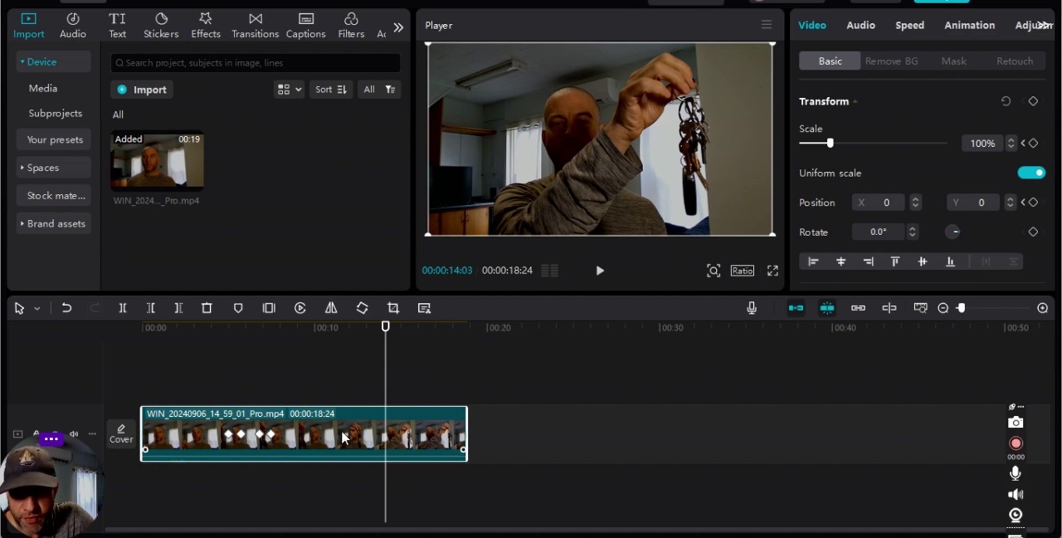
# Step: Add Scale and Position keyframes at 00:00:14:03 holding 100% and 0,0
pyautogui.click(1032, 143)
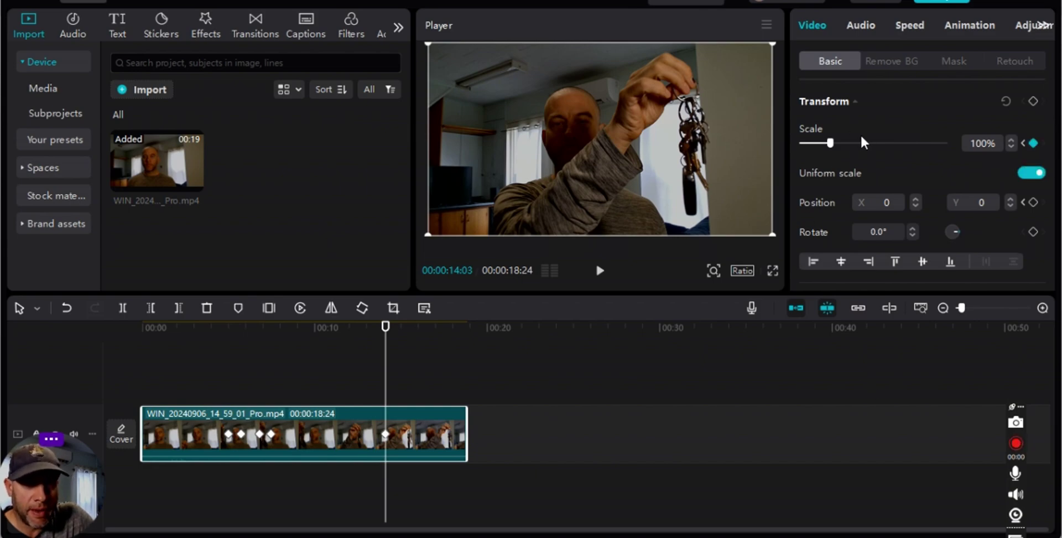
pyautogui.click(1032, 203)
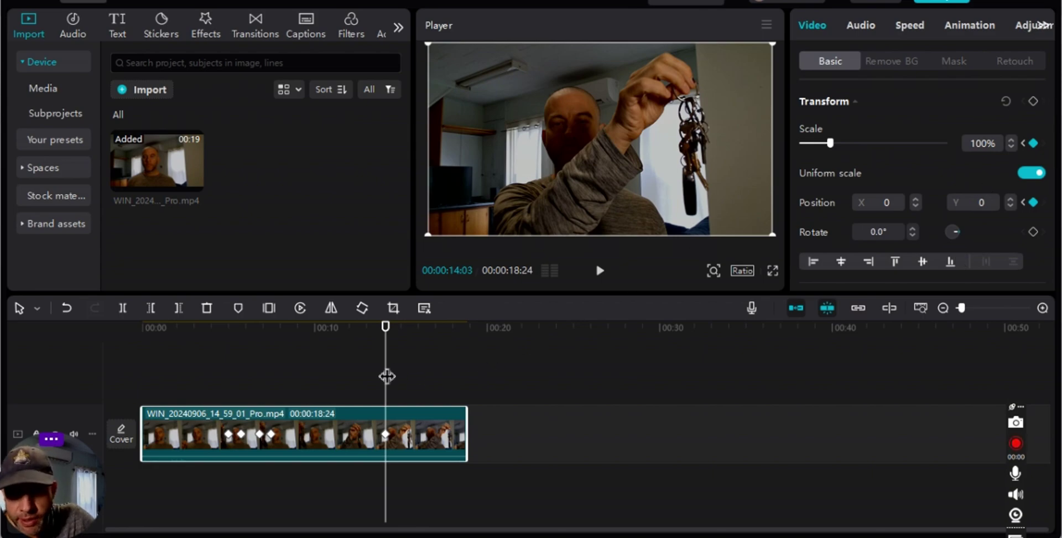
pyautogui.moveTo(395, 377); pyautogui.dragTo(404, 380)
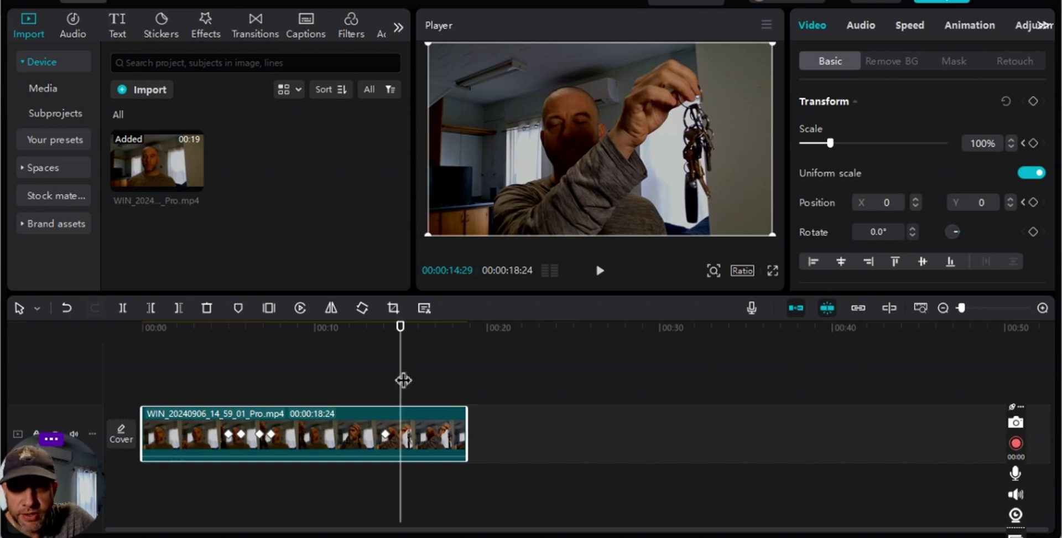
# Step: Keyframe a 274% zoom at 00:00:14:29, framed at -2426,1603 on the keys
pyautogui.click(1032, 143)
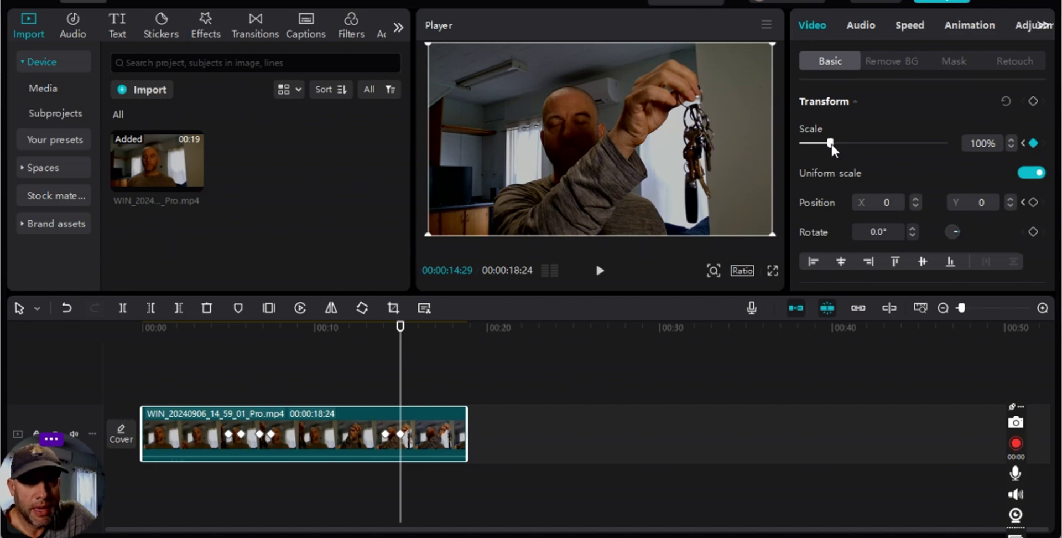
pyautogui.moveTo(831, 145); pyautogui.dragTo(883, 149)
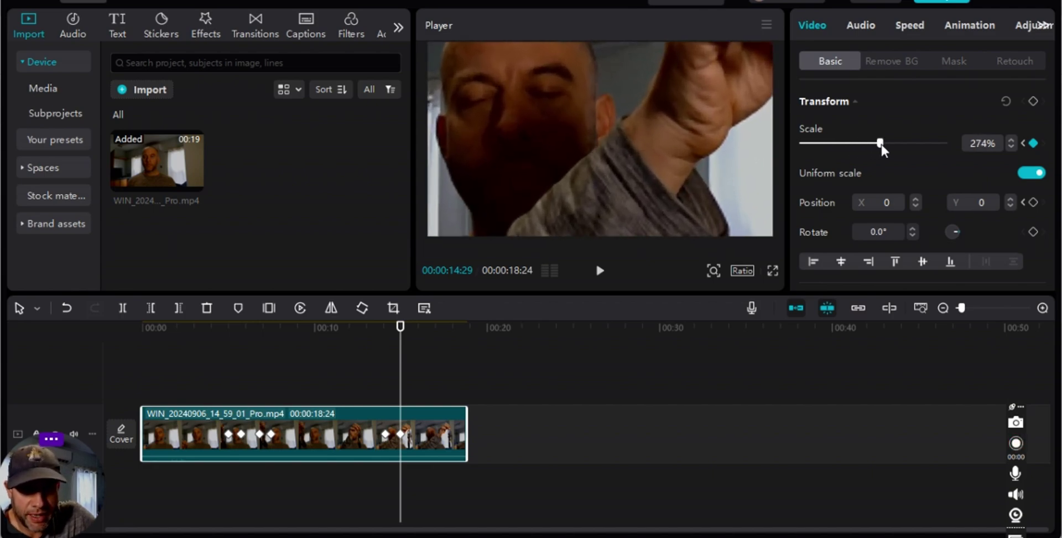
pyautogui.moveTo(683, 144); pyautogui.dragTo(707, 244)
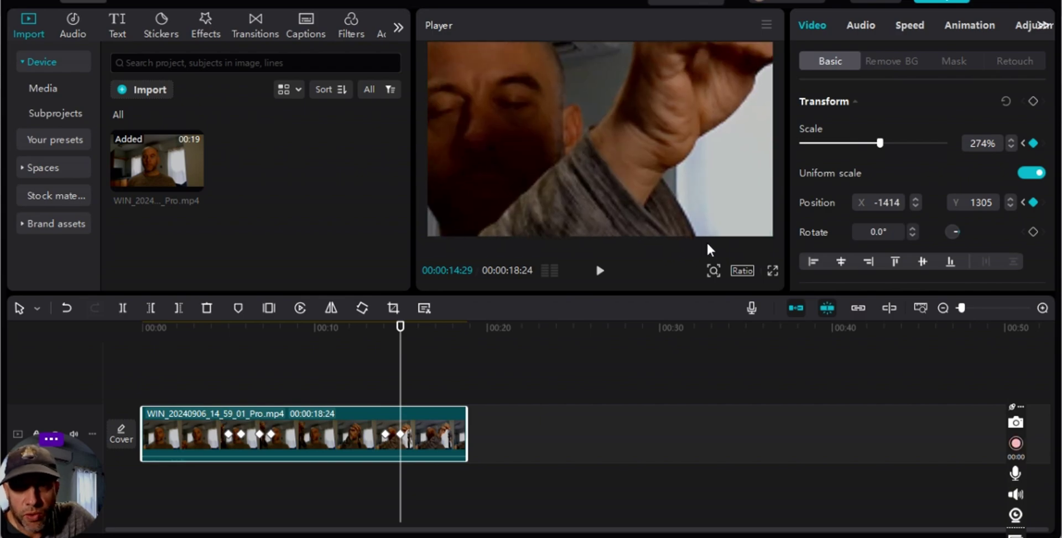
pyautogui.moveTo(735, 142); pyautogui.dragTo(595, 51)
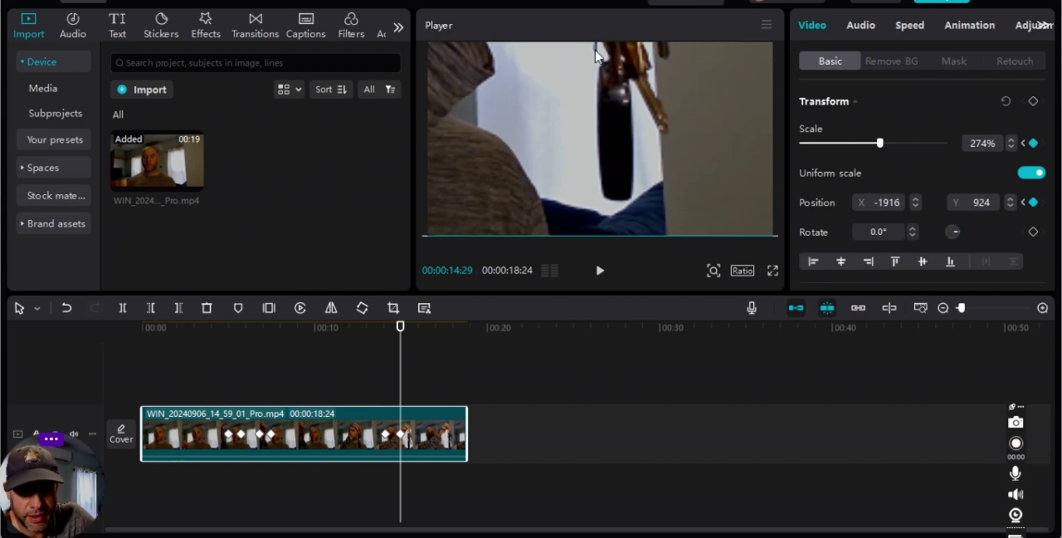
pyautogui.moveTo(647, 157); pyautogui.dragTo(649, 107)
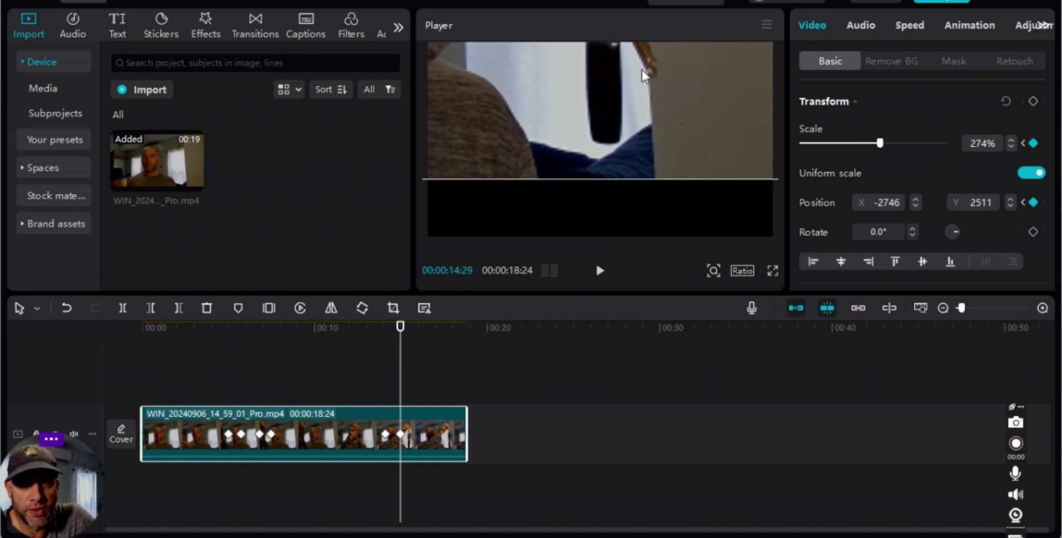
pyautogui.moveTo(646, 67); pyautogui.dragTo(695, 134)
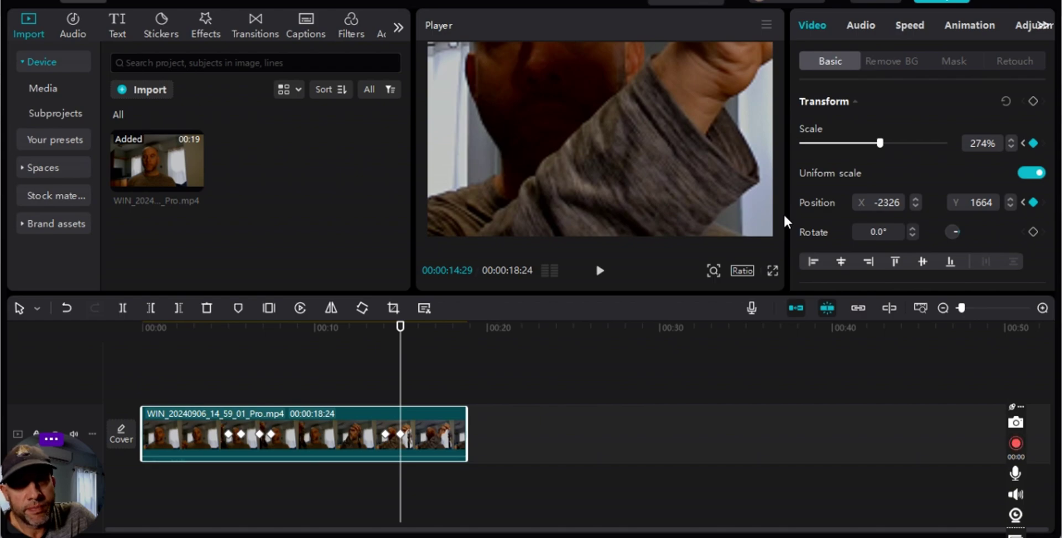
pyautogui.moveTo(719, 184); pyautogui.dragTo(630, 199)
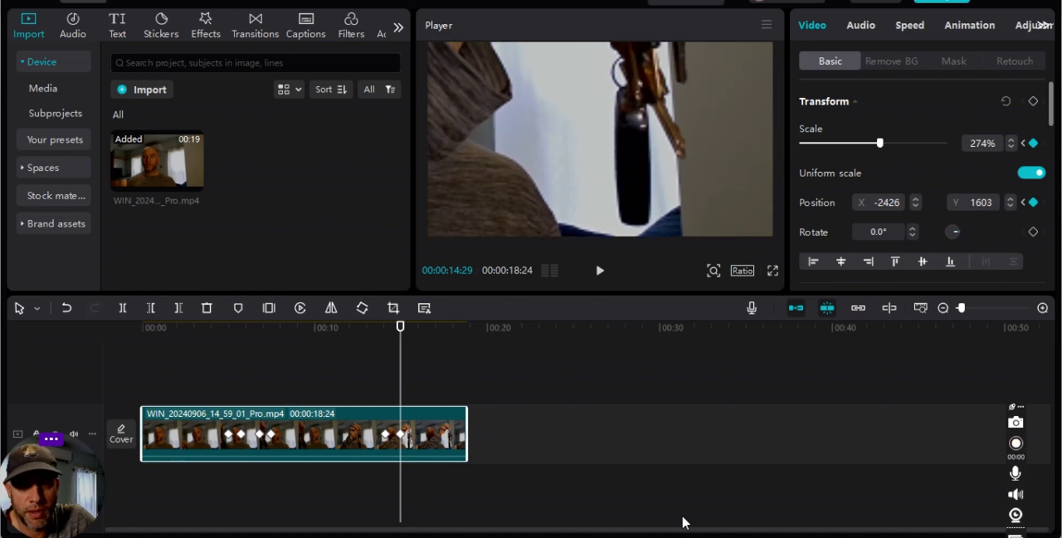
# Step: Preview the zoom from the start, ending back at 00:00:14:29
pyautogui.press('Home')
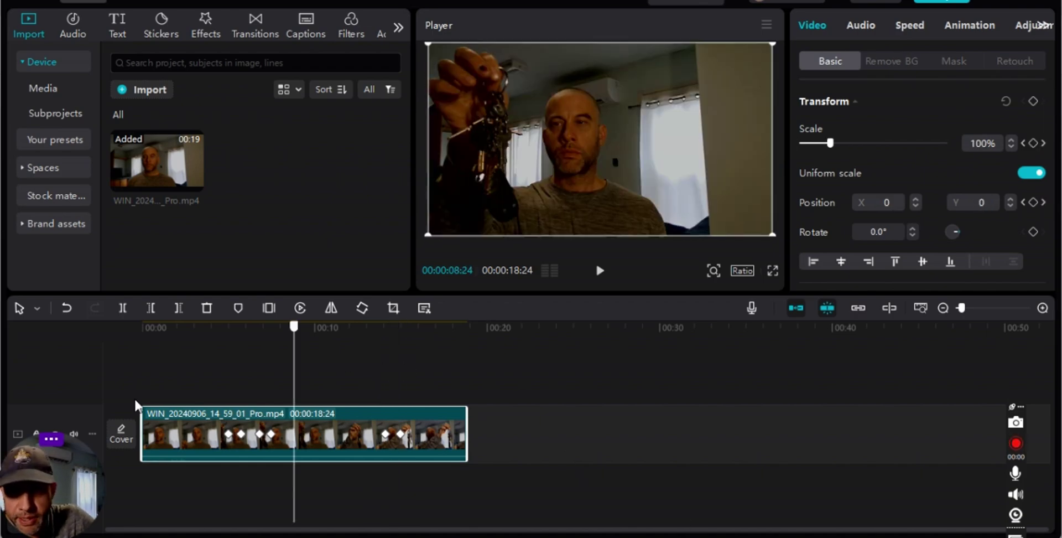
pyautogui.click(599, 269)
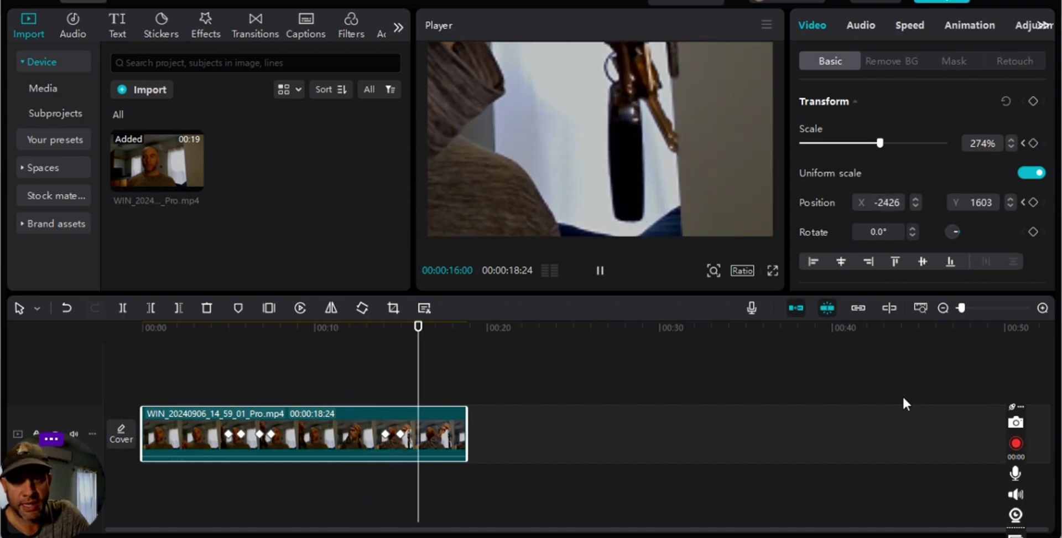
pyautogui.moveTo(447, 372); pyautogui.dragTo(403, 390)
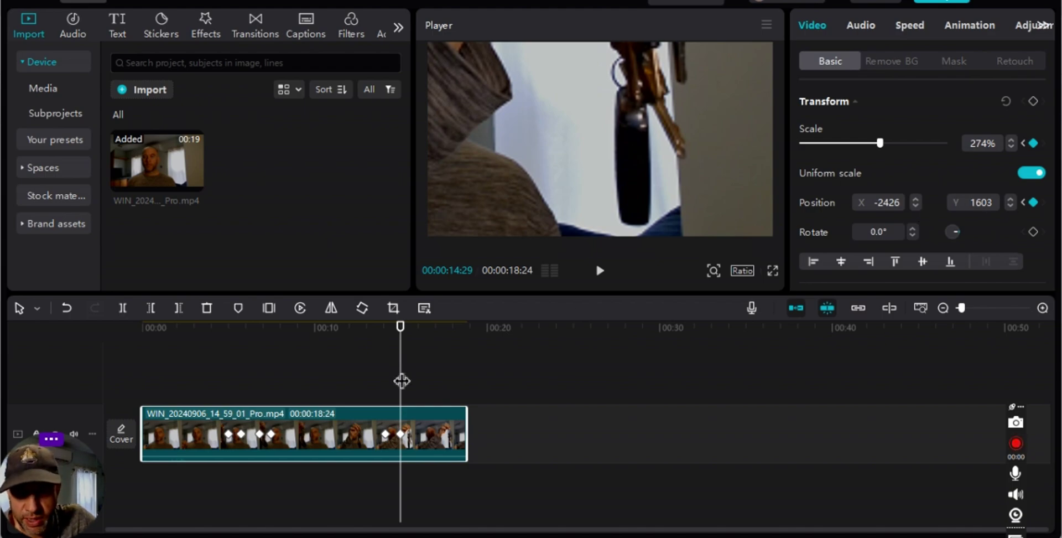
# Step: Add scale and position keyframes at 16:14 holding the 274% close-up, then move the playhead to 17:07
pyautogui.moveTo(402, 380); pyautogui.dragTo(431, 380)
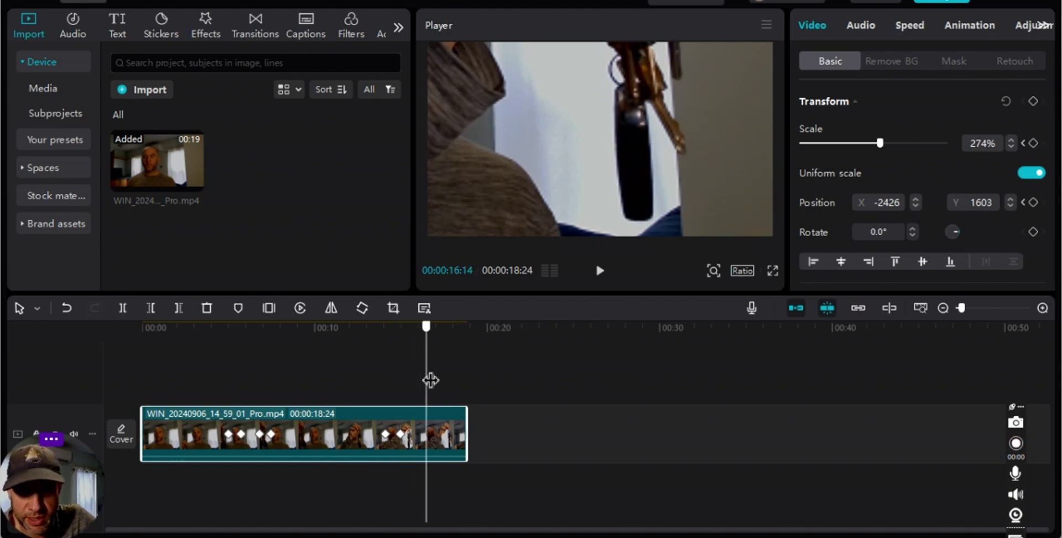
pyautogui.click(1033, 142)
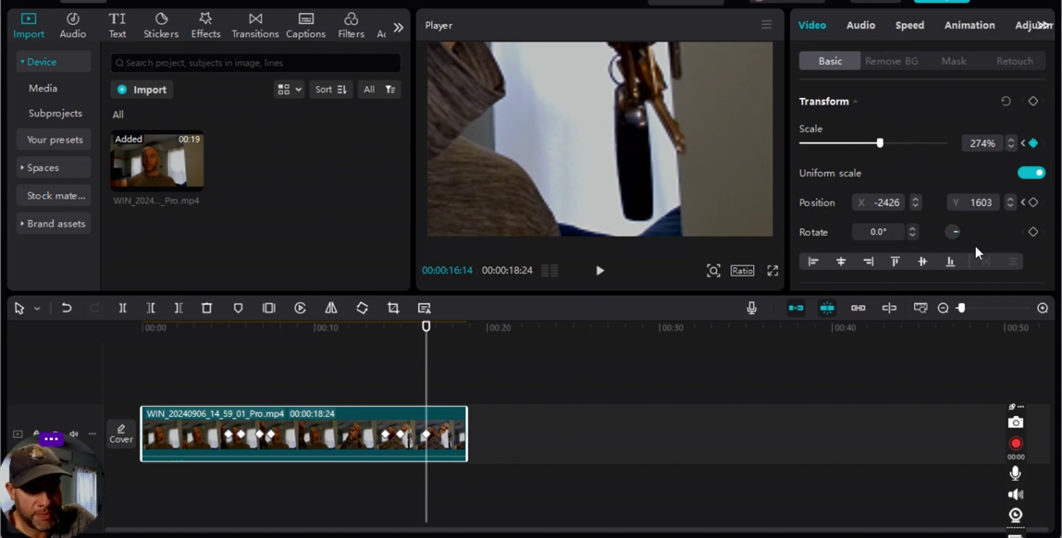
pyautogui.click(1032, 202)
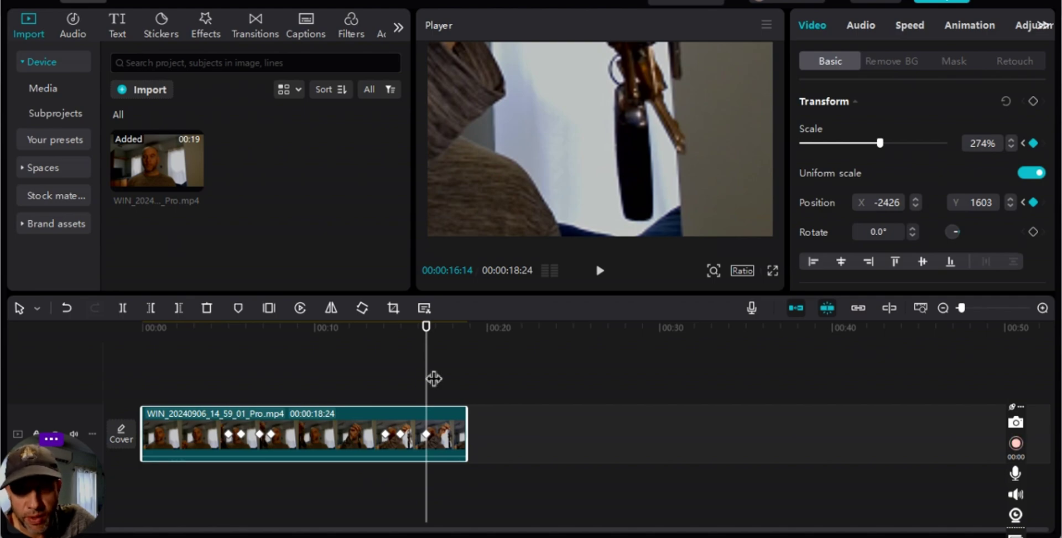
pyautogui.moveTo(431, 378); pyautogui.dragTo(443, 382)
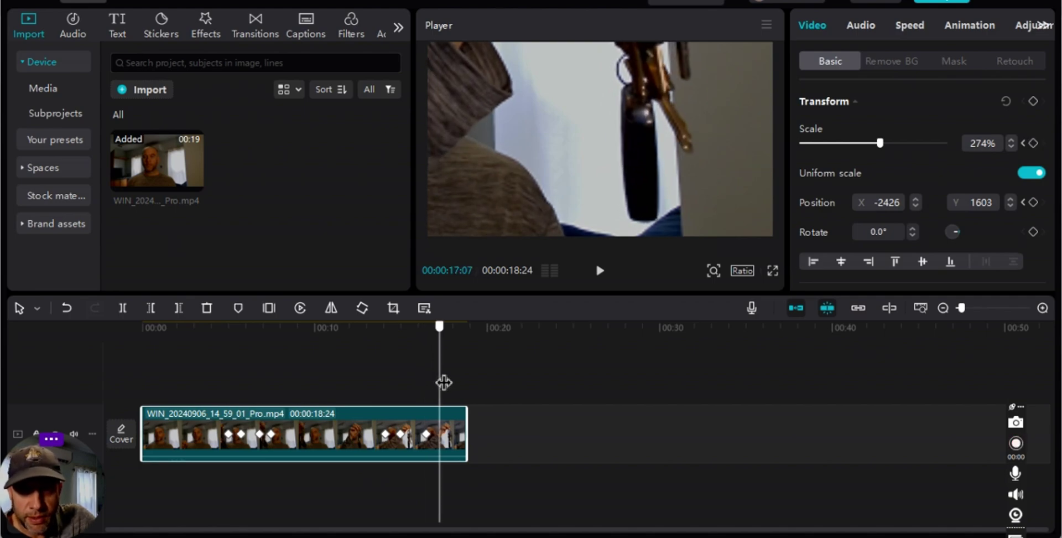
# Step: At 17:07, keyframe the scale back to 100% and drag the picture back to position 0, 0
pyautogui.click(1033, 143)
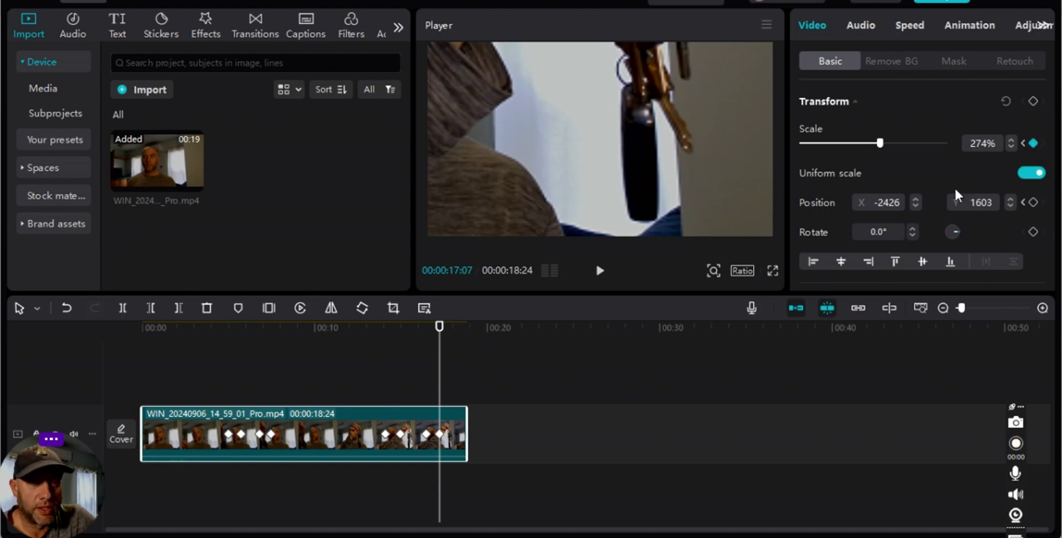
pyautogui.moveTo(880, 146); pyautogui.dragTo(827, 146)
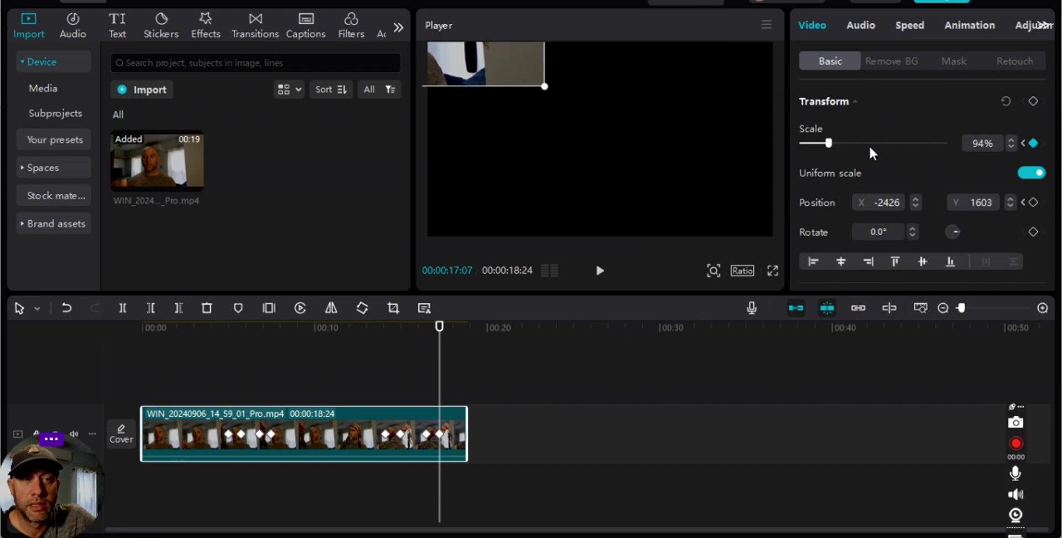
pyautogui.click(1010, 140)
pyautogui.click(1010, 140)
pyautogui.click(1009, 139)
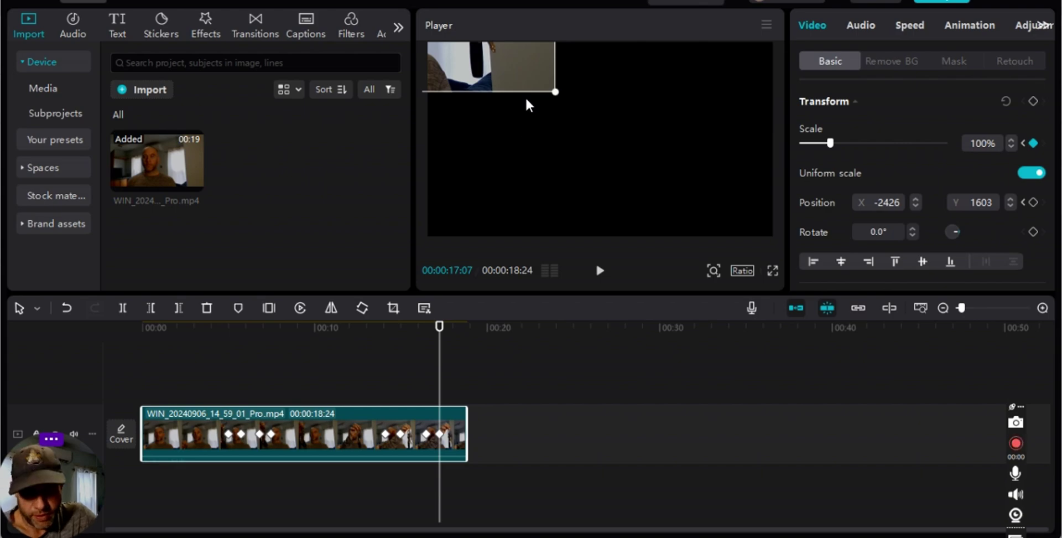
pyautogui.moveTo(506, 68); pyautogui.dragTo(722, 210)
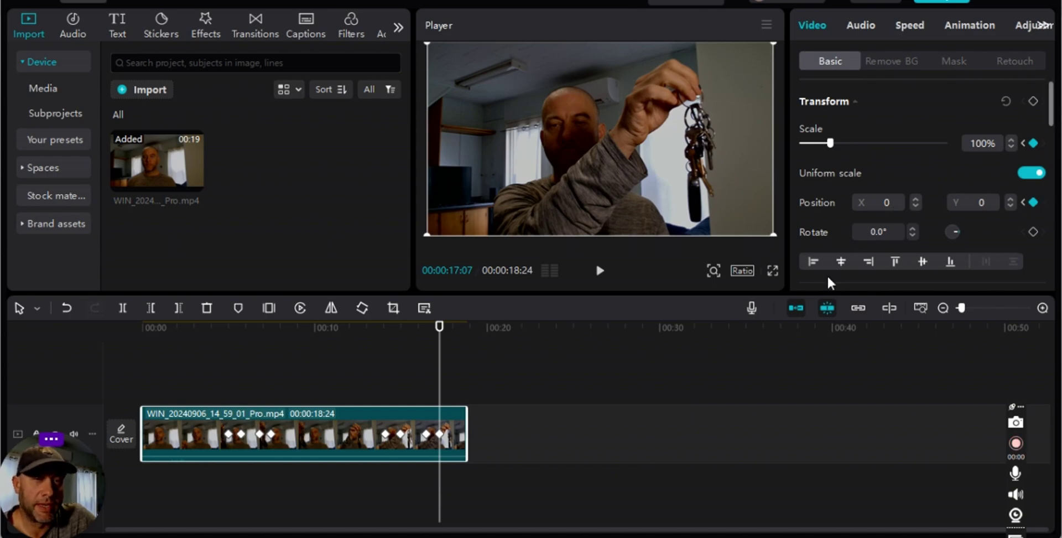
# Step: Play the webcam clip from the beginning to review both keyframed zooms
pyautogui.moveTo(380, 374); pyautogui.dragTo(124, 377)
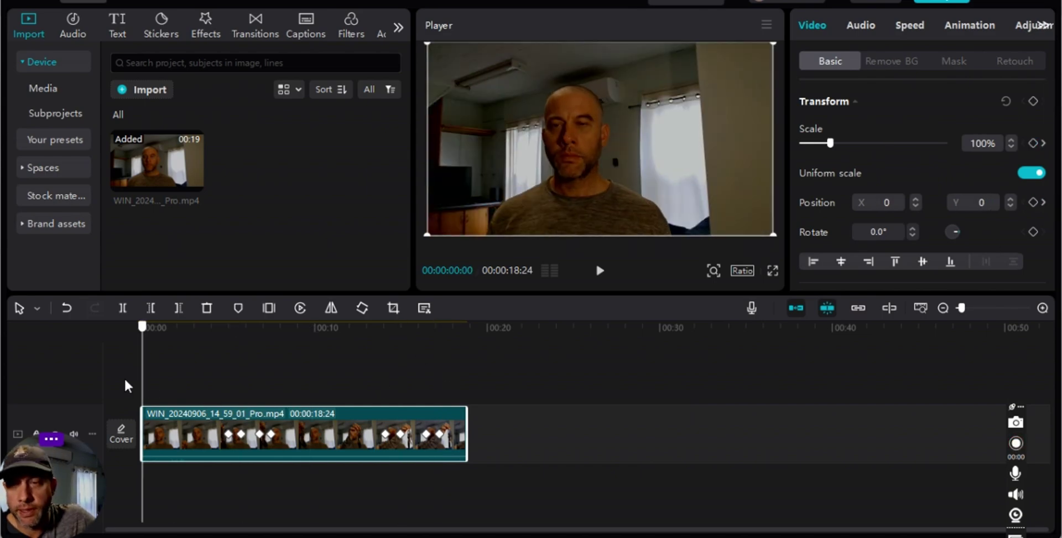
pyautogui.click(599, 271)
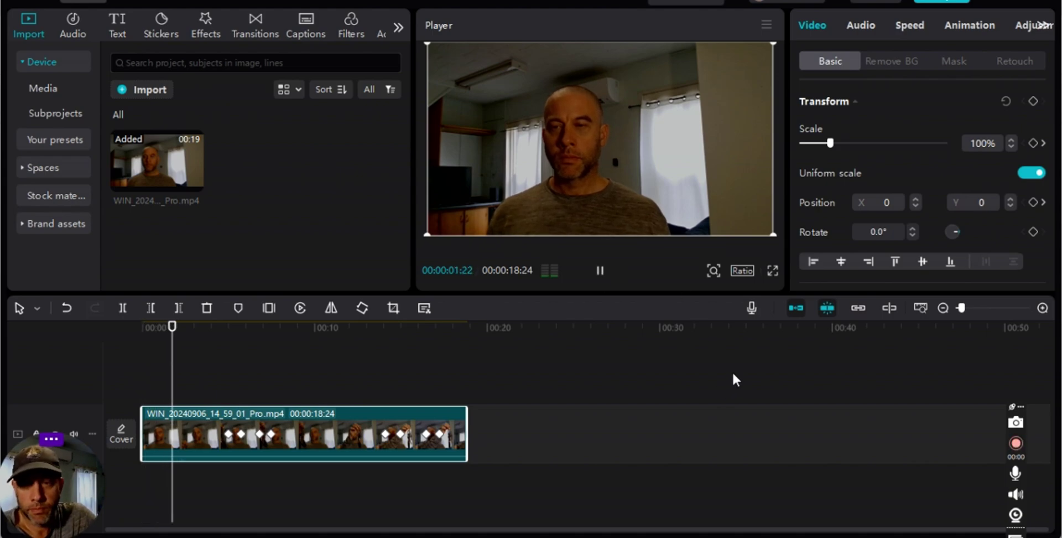